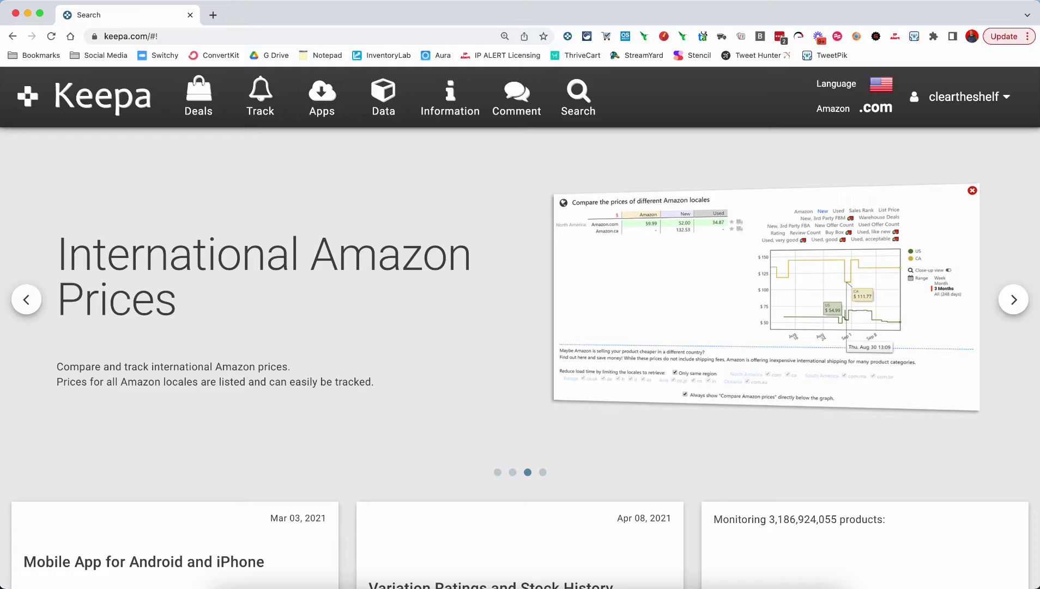
# Go to Data > Product Finder and bring the Sales Rank & Price Types filters into view.
pyautogui.click(385, 97)
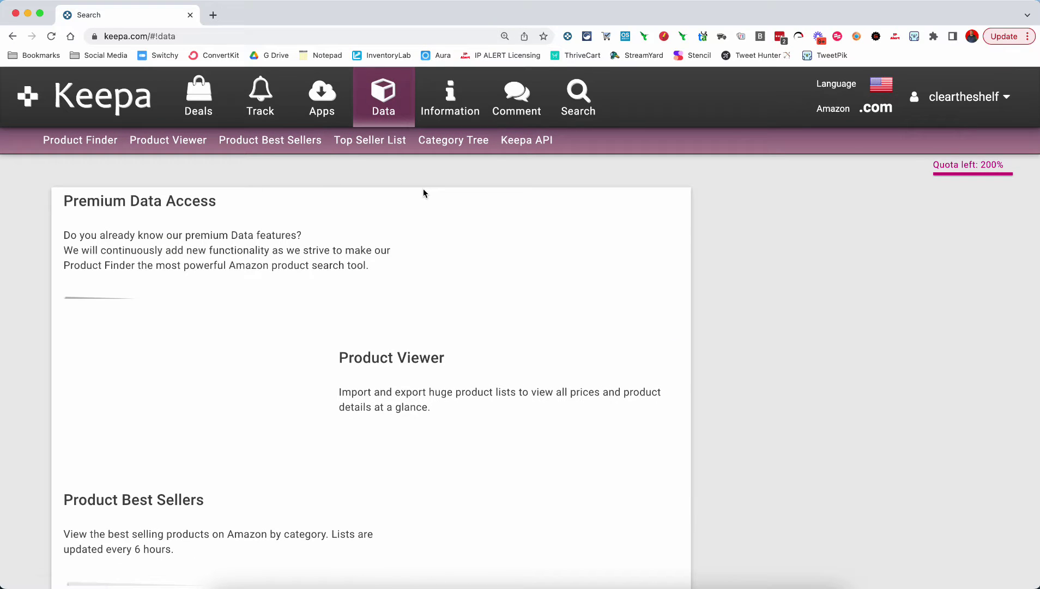
pyautogui.click(79, 142)
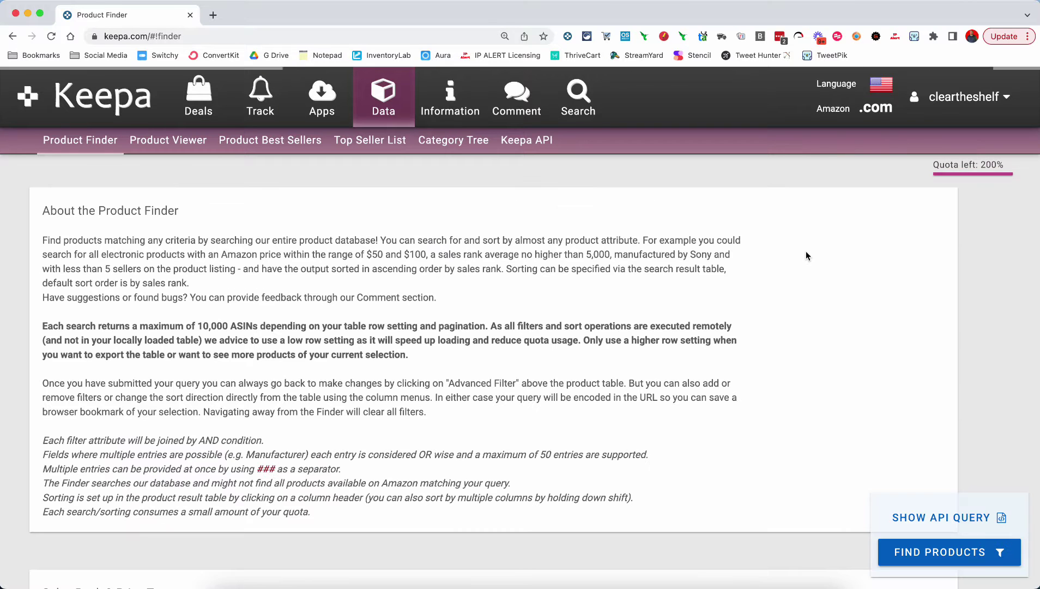
pyautogui.scroll(-2, 806, 256)
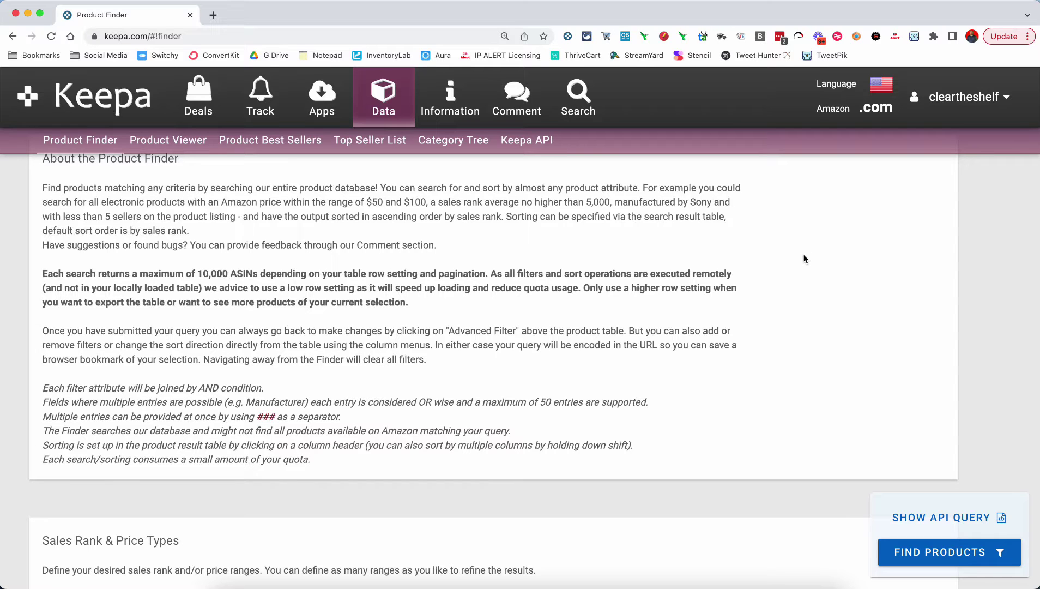
pyautogui.scroll(-5, 801, 255)
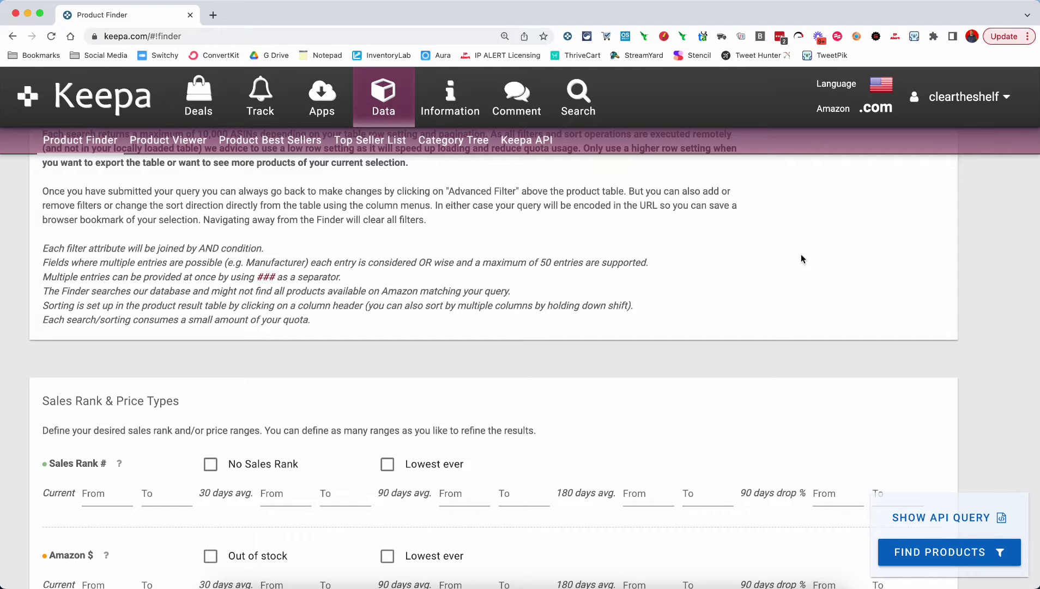
pyautogui.scroll(-3, 802, 257)
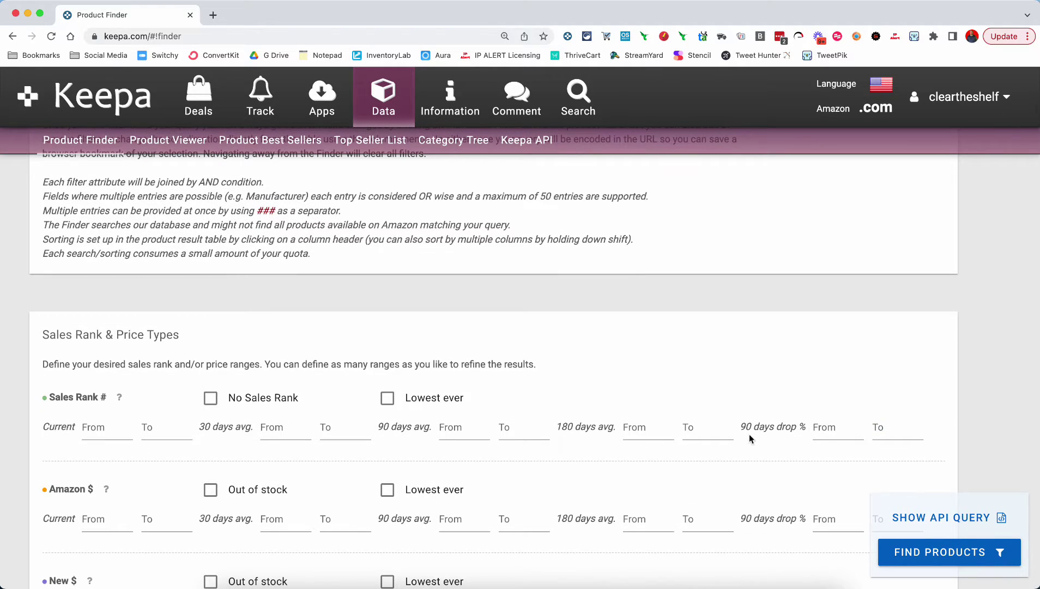
pyautogui.moveTo(741, 427); pyautogui.dragTo(774, 427)
pyautogui.click(964, 355)
# Leave the current Sales Rank minimum empty and enter 500000 as the 30-day average maximum.
pyautogui.click(119, 414)
pyautogui.click(120, 413)
pyautogui.click(323, 436)
pyautogui.write('500000')
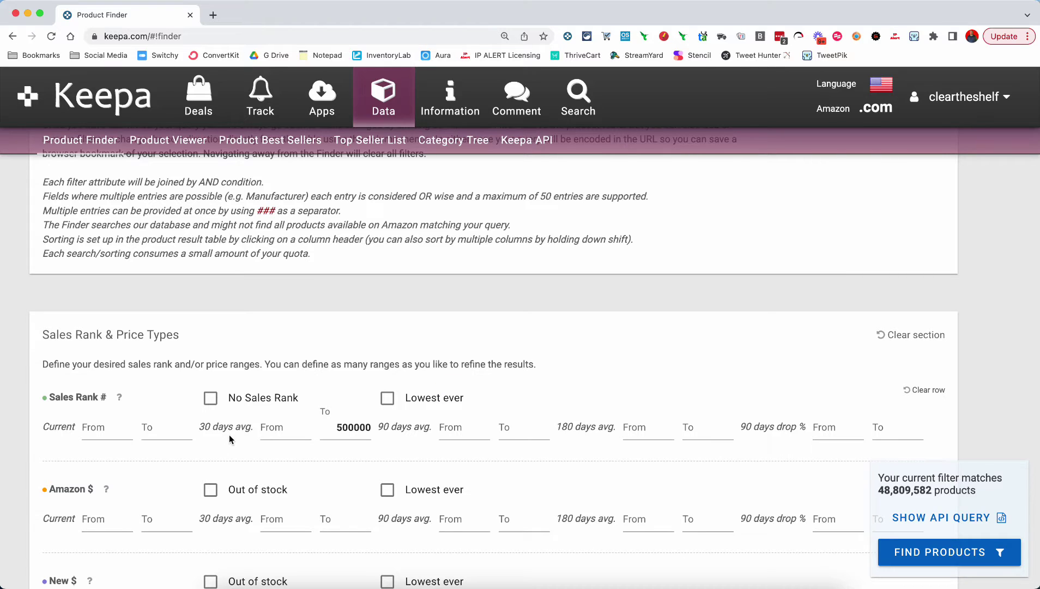
# Check the allowed values in the Sales Rank minimum, Amazon 180-day price and drop % fields, leaving them empty.
pyautogui.click(279, 433)
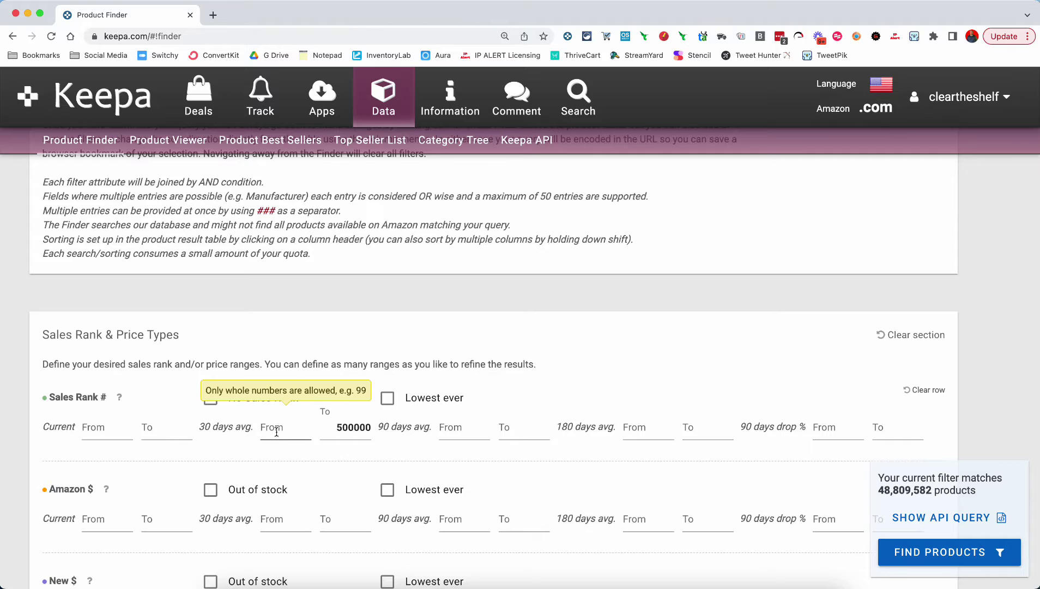
pyautogui.click(340, 431)
pyautogui.click(660, 521)
pyautogui.click(857, 510)
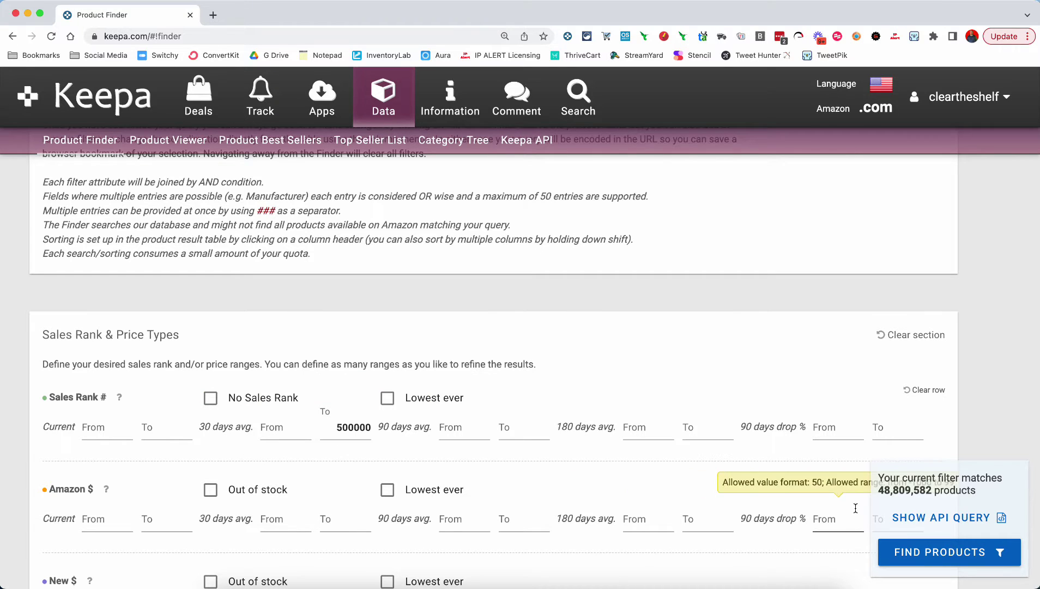
pyautogui.click(906, 506)
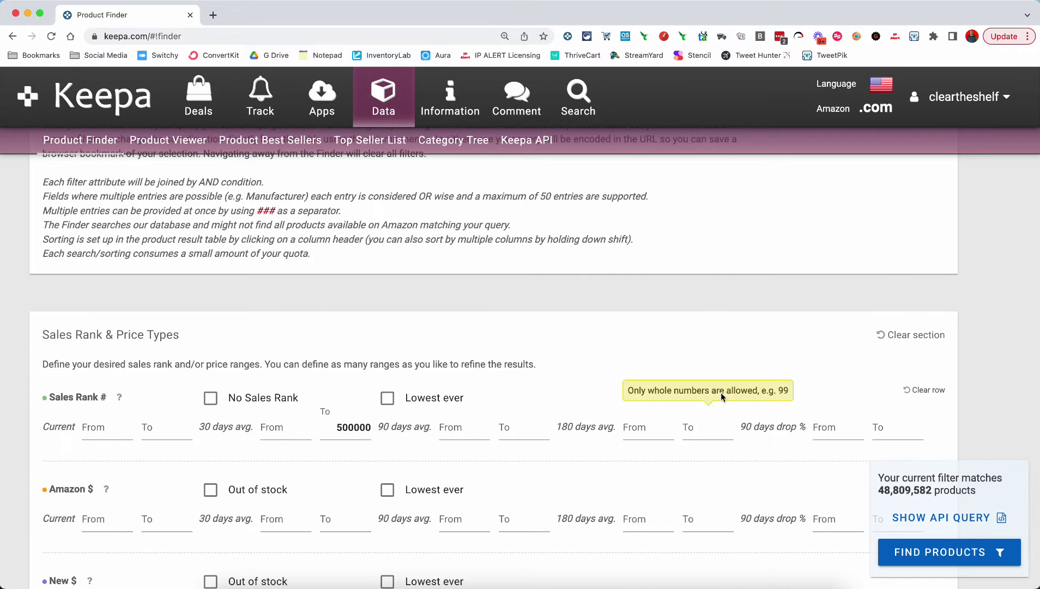
# Tick Out of stock in the Amazon $ row, narrowing matches to 42,750,636 products.
pyautogui.scroll(-3, 713, 392)
pyautogui.scroll(-2, 711, 392)
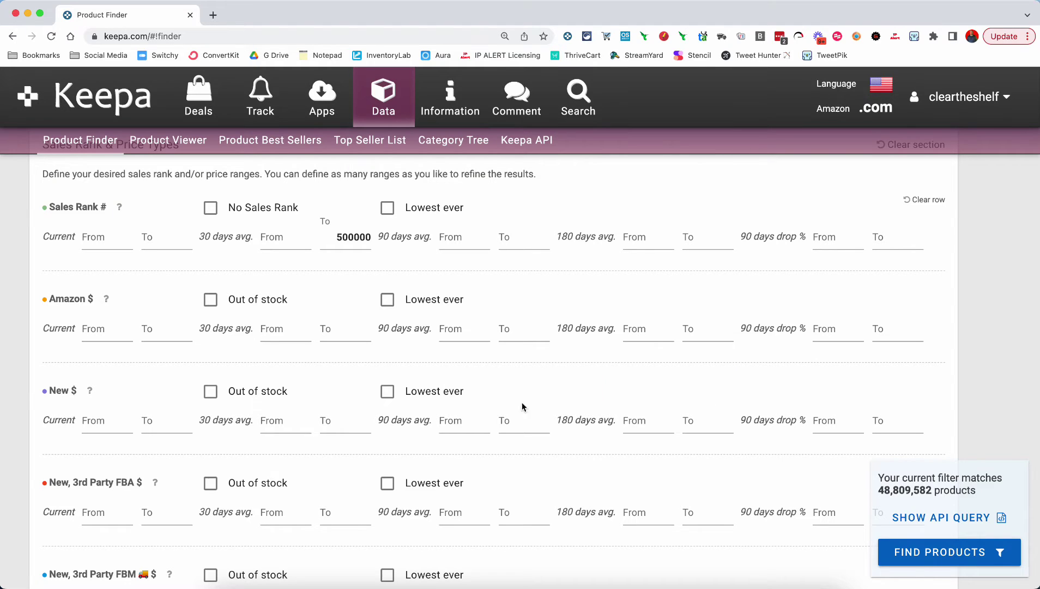
pyautogui.click(211, 301)
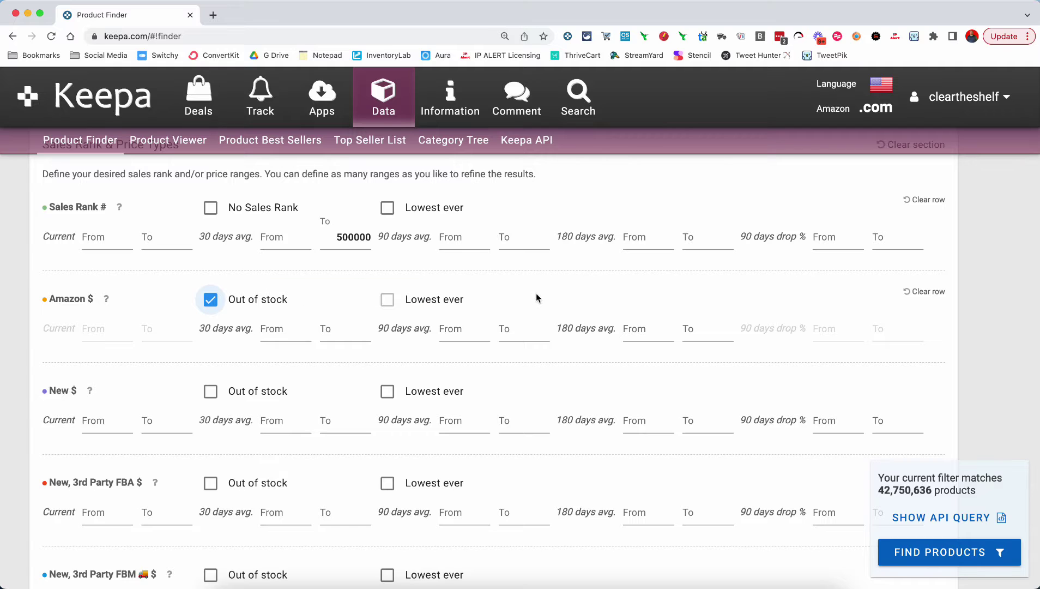
pyautogui.scroll(-1, 592, 288)
pyautogui.scroll(-8, 591, 292)
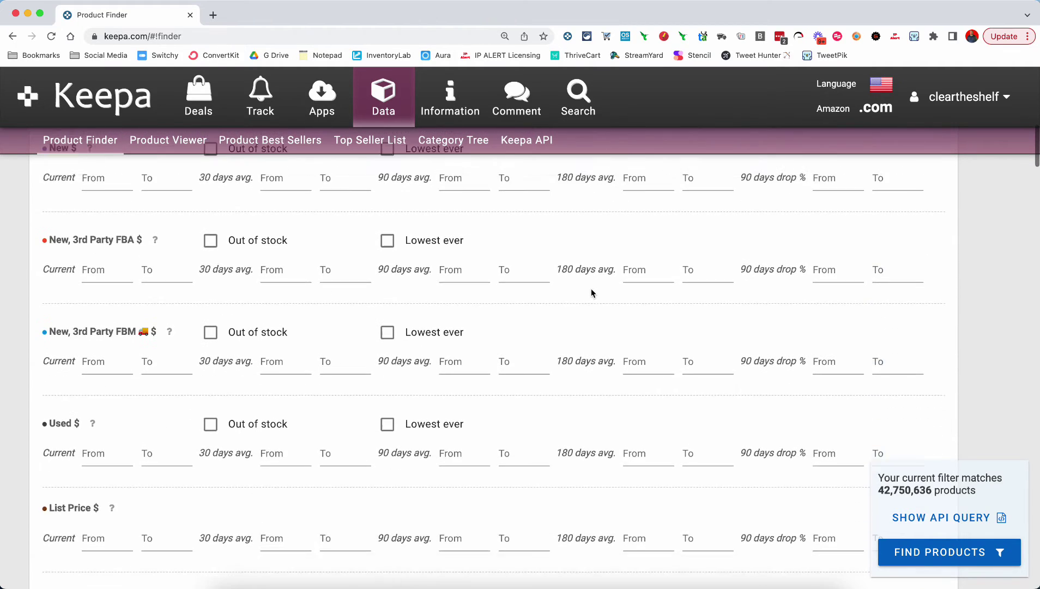
pyautogui.scroll(-7, 591, 293)
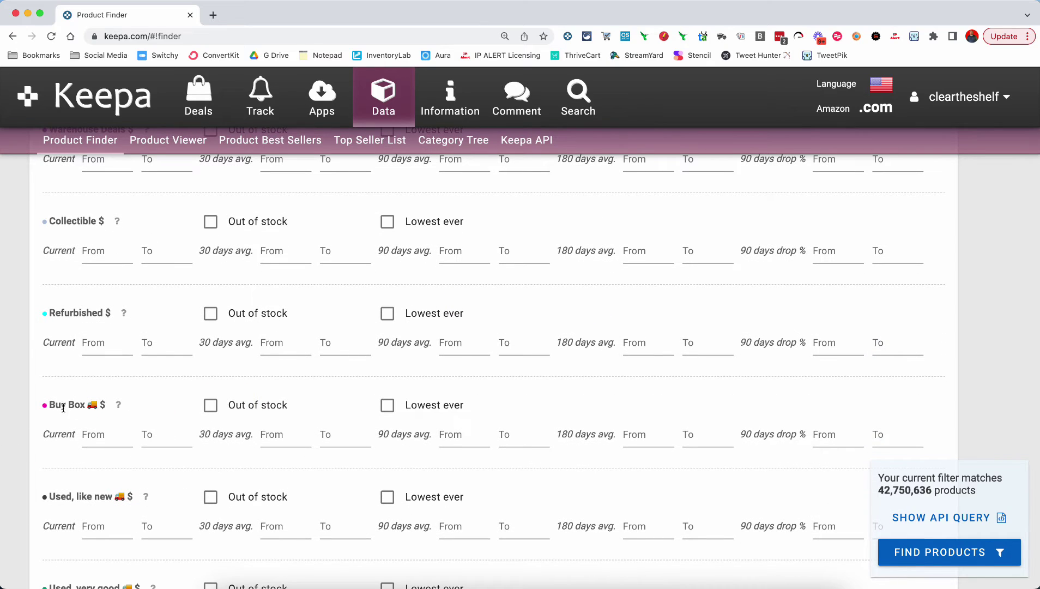
pyautogui.scroll(-1, 81, 405)
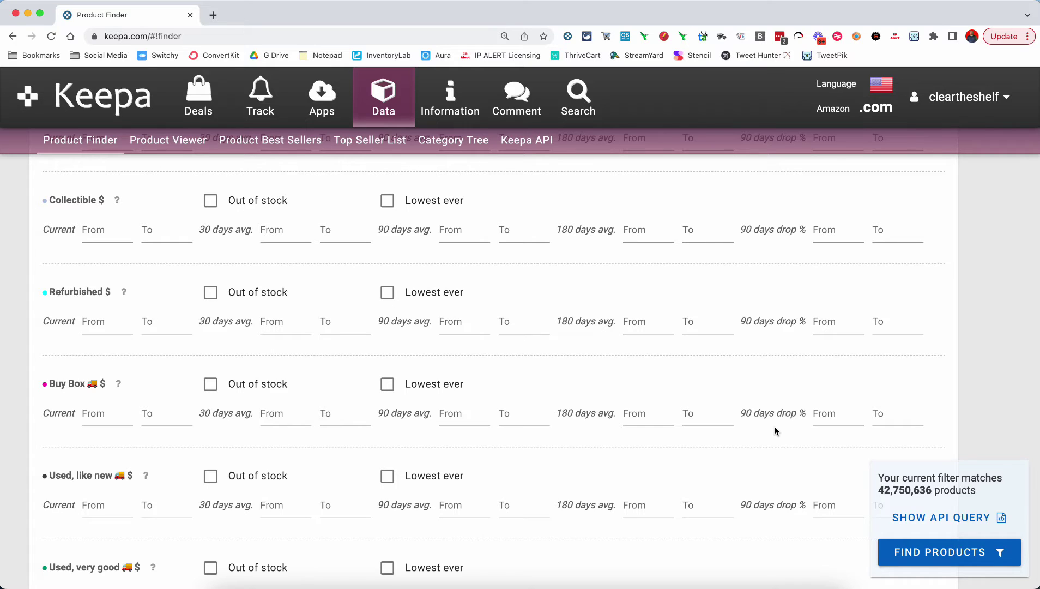
# Set the Buy Box 90-day drop % range to 25 through 50.
pyautogui.click(816, 421)
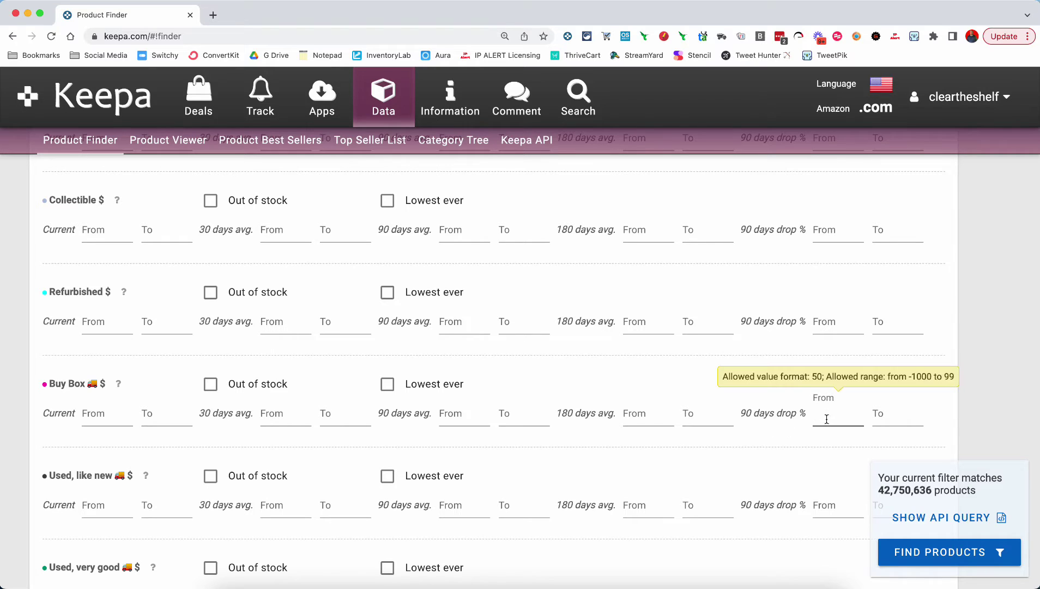
pyautogui.write('25')
pyautogui.press('Tab')
pyautogui.write('50')
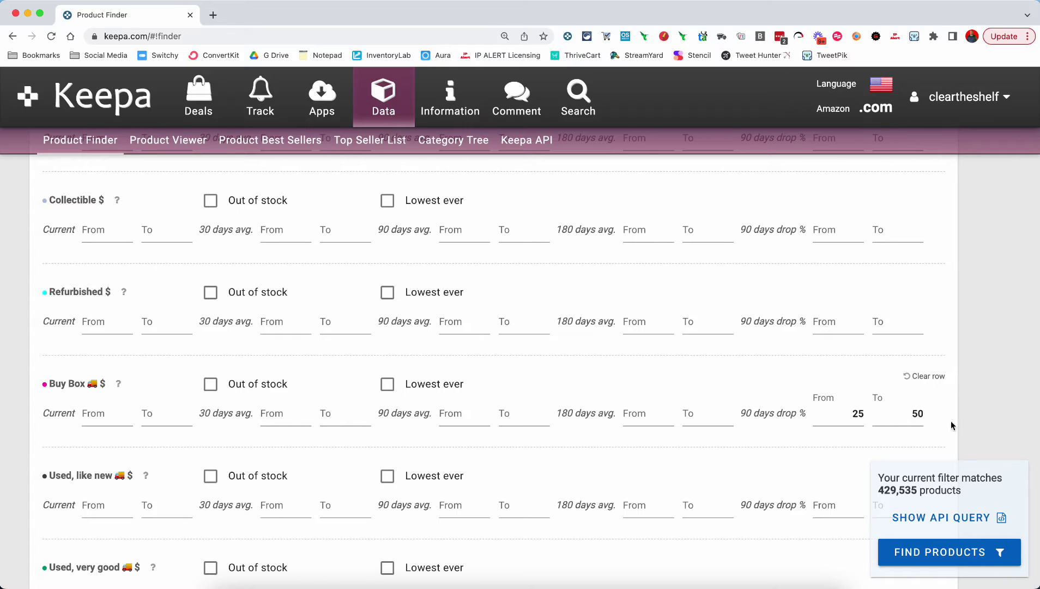
# Change the Buy Box 90-day drop % range to -1000 through -10.
pyautogui.click(839, 418)
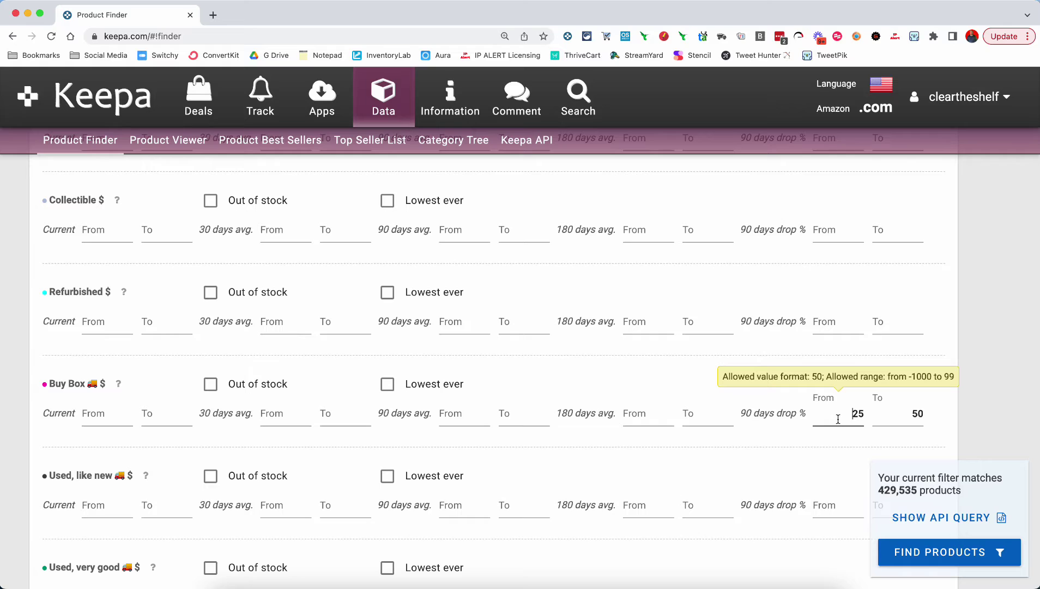
pyautogui.write('-1000')
pyautogui.press('Delete')
pyautogui.press('Delete')
pyautogui.press('Tab')
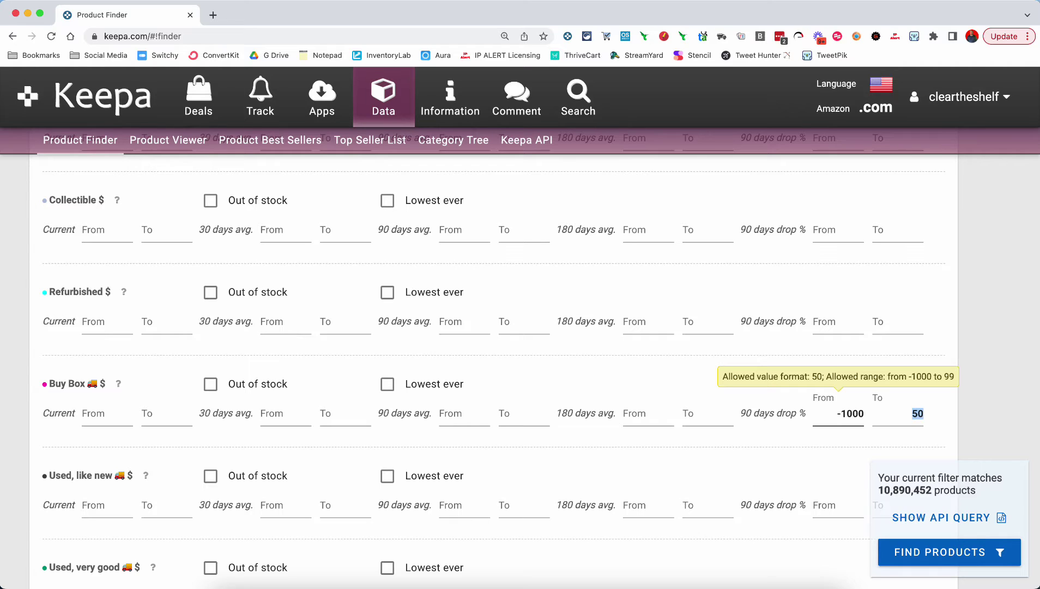
pyautogui.write('-10')
# Highlight the -1000 drop minimum and the resulting 1,348,878 match count.
pyautogui.click(833, 414)
pyautogui.moveTo(833, 413); pyautogui.dragTo(926, 415)
pyautogui.click(1038, 423)
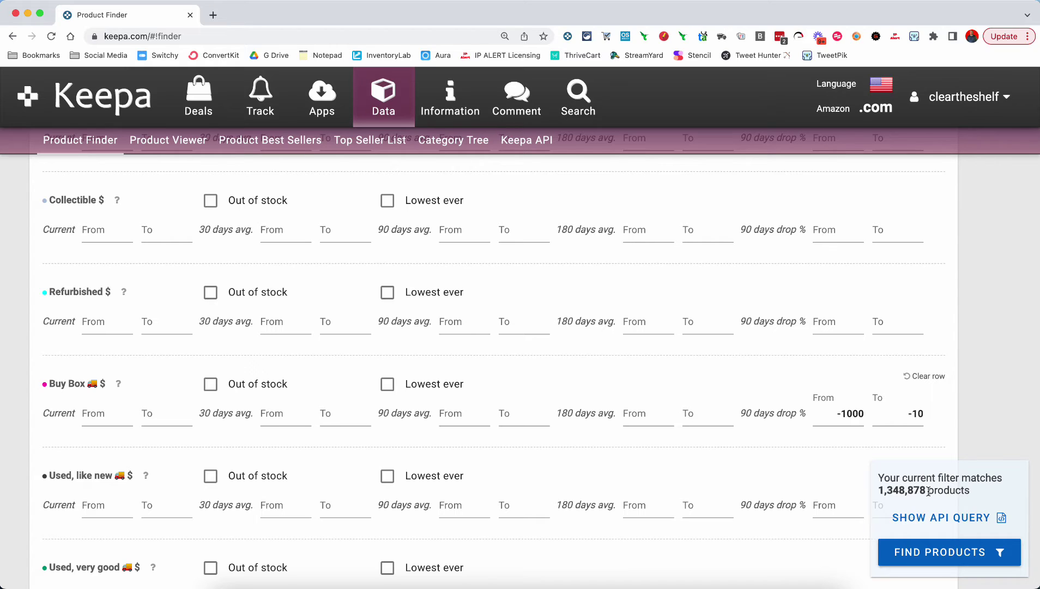
pyautogui.moveTo(927, 490); pyautogui.dragTo(876, 492)
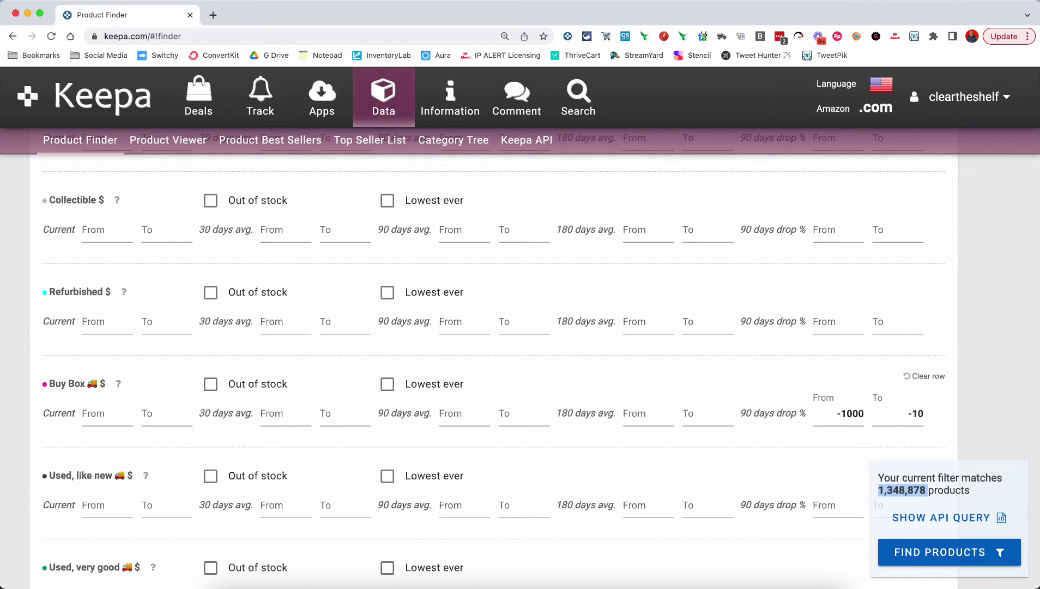
# Scroll down the filters to the Product Type section, where Physical Product only leaves 1,348,789 matches.
pyautogui.scroll(-3, 1011, 405)
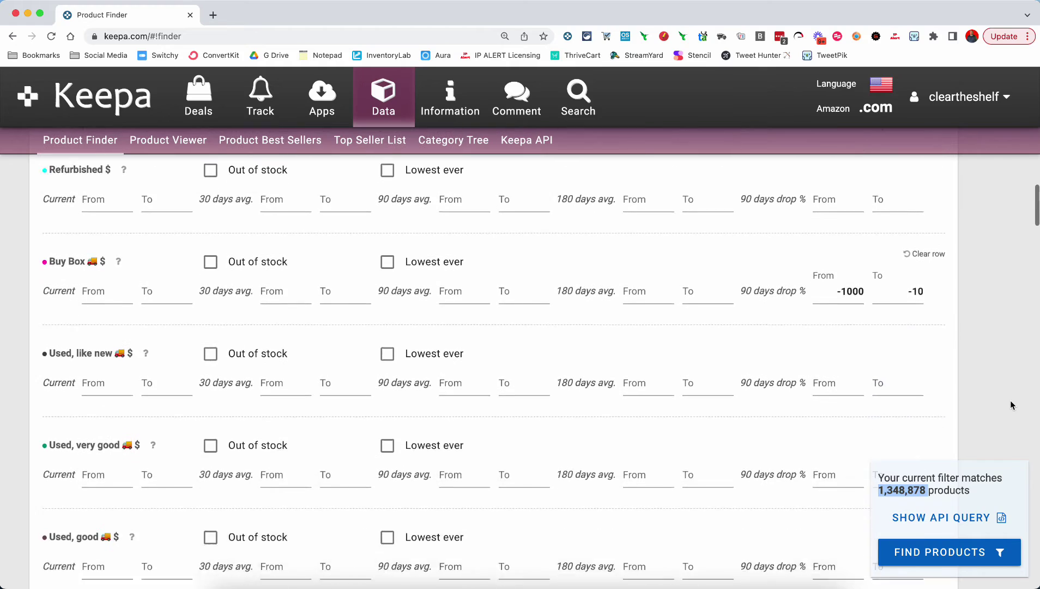
pyautogui.scroll(-10, 1011, 405)
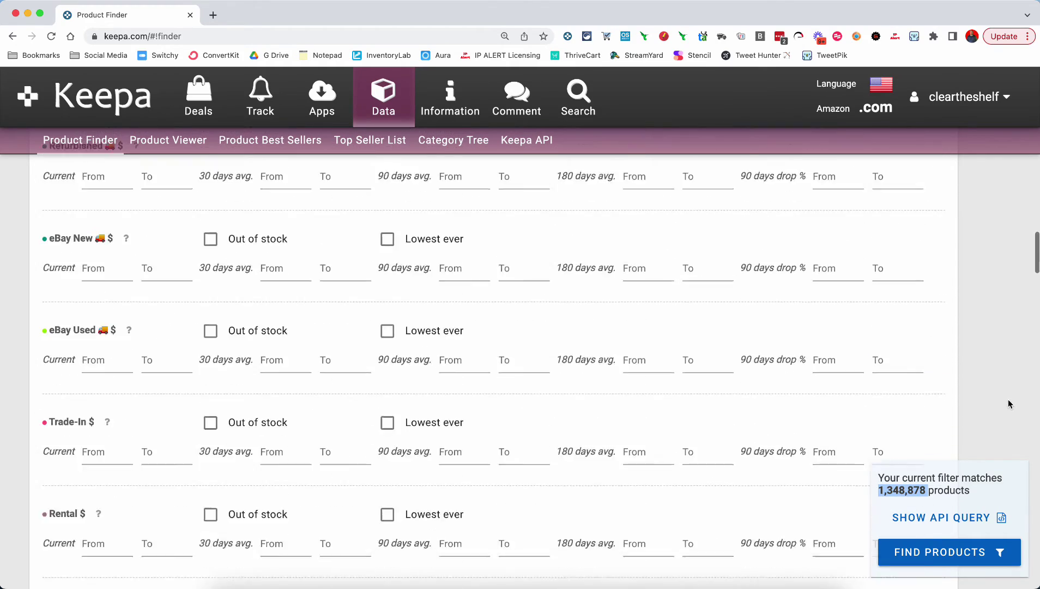
pyautogui.scroll(-5, 1009, 403)
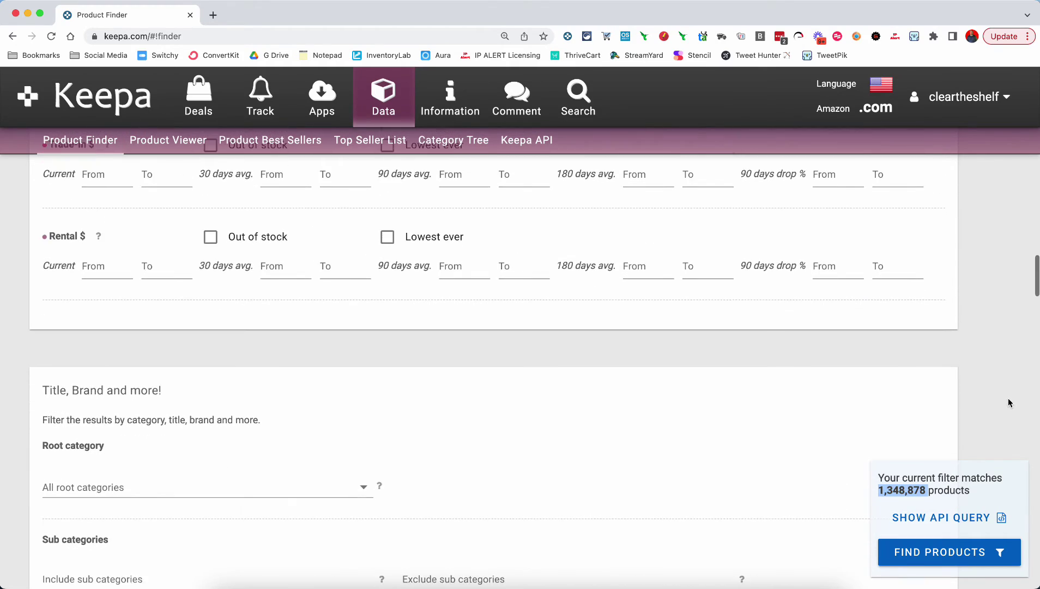
pyautogui.scroll(-3, 1009, 403)
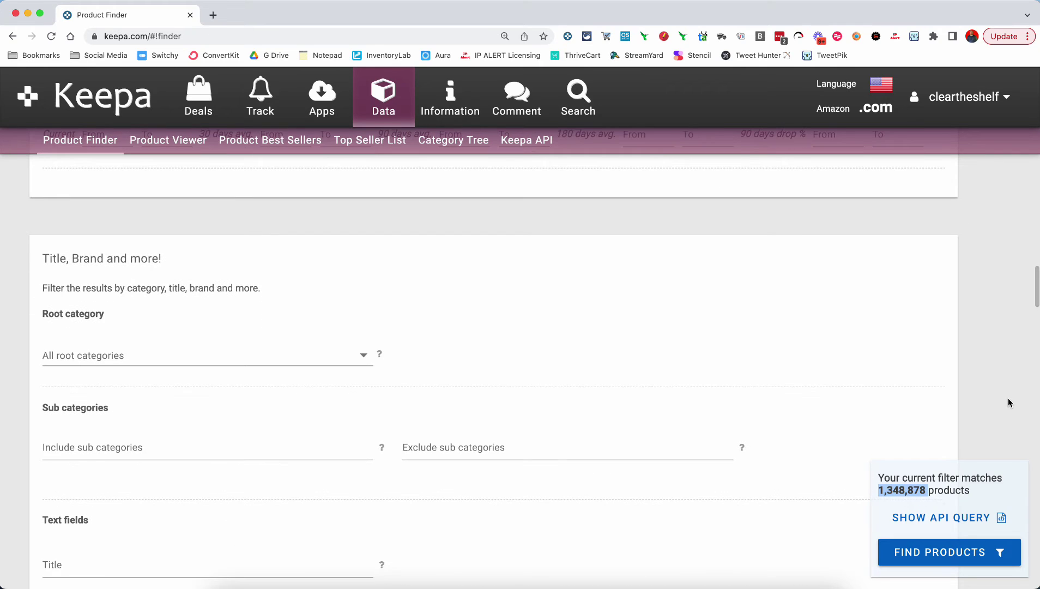
pyautogui.scroll(-5, 1009, 403)
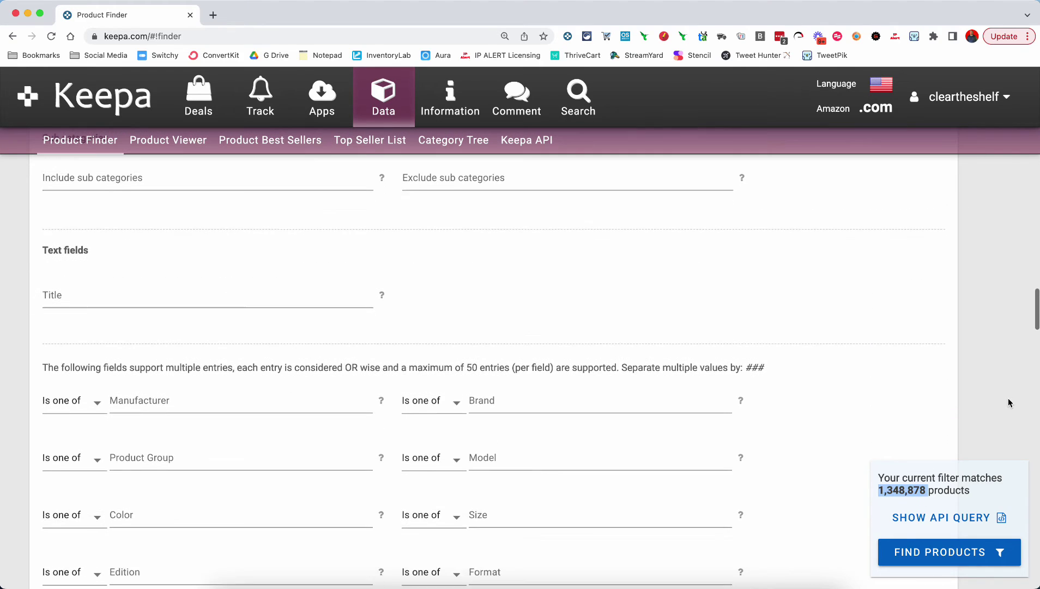
pyautogui.scroll(-7, 1009, 403)
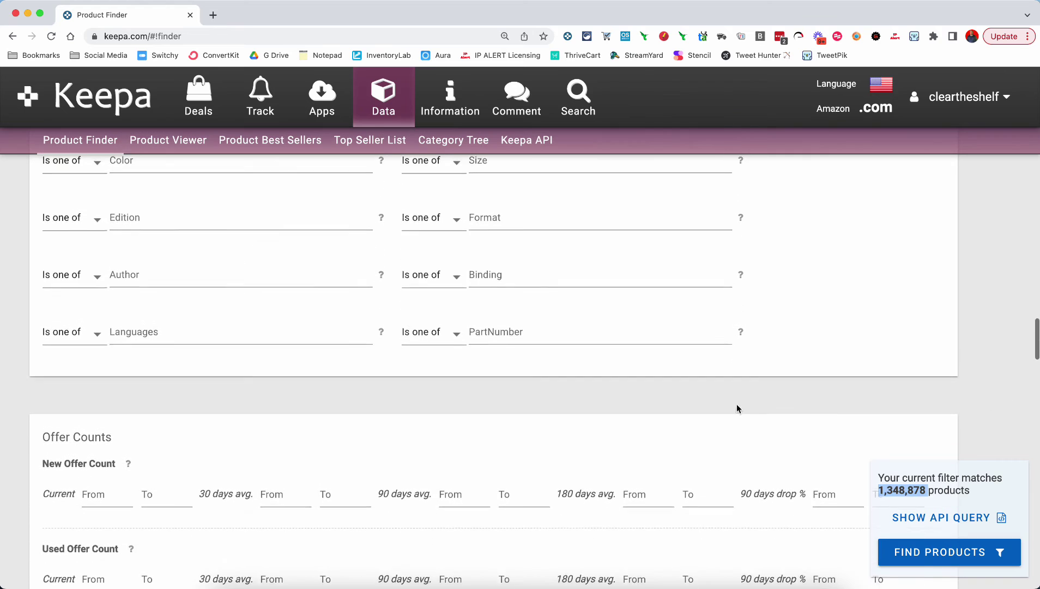
pyautogui.scroll(-3, 408, 413)
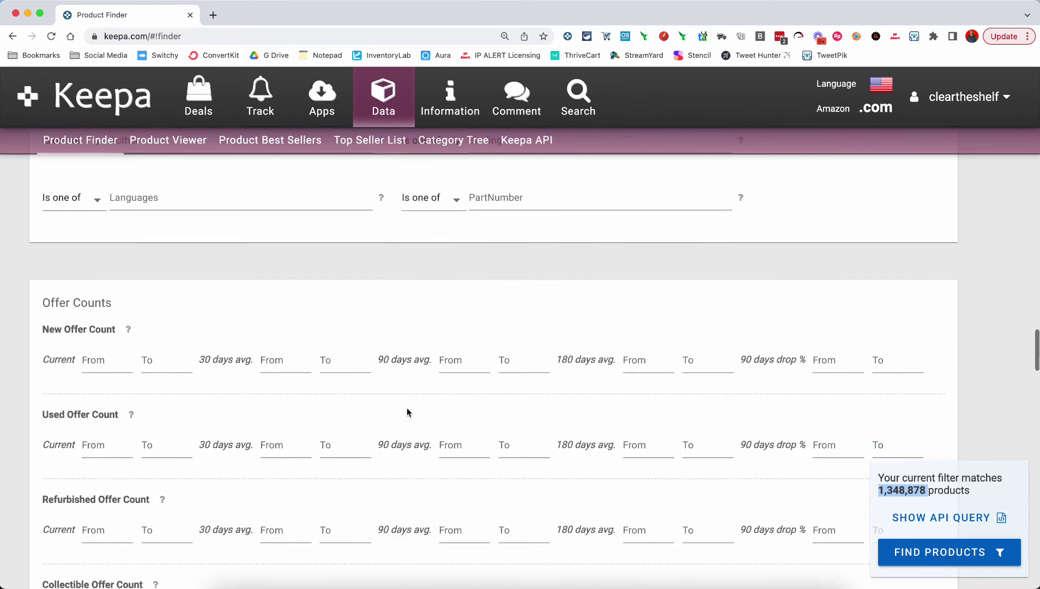
pyautogui.scroll(-4, 408, 413)
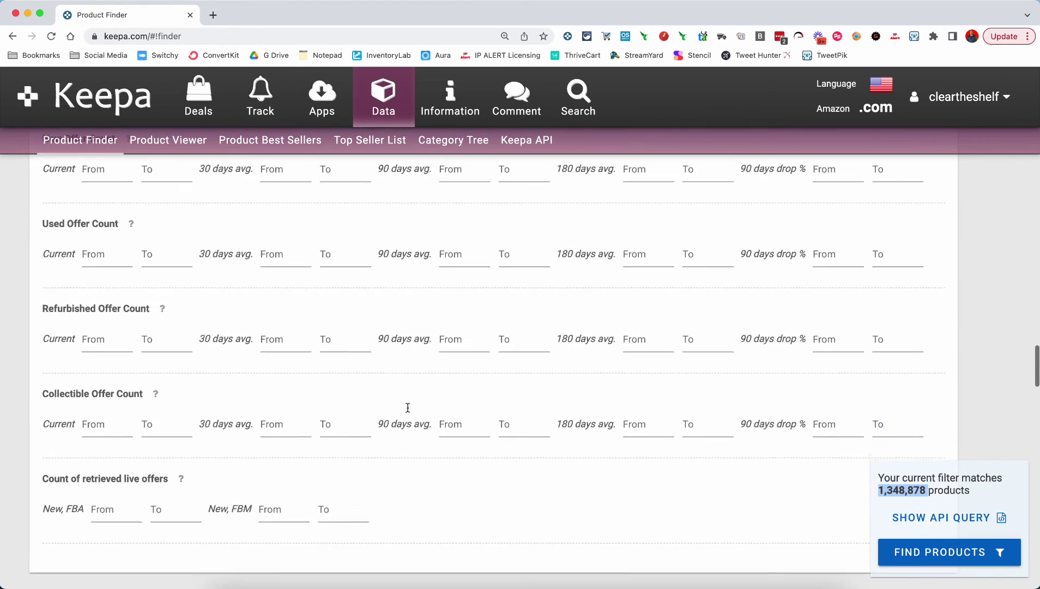
pyautogui.scroll(-7, 408, 406)
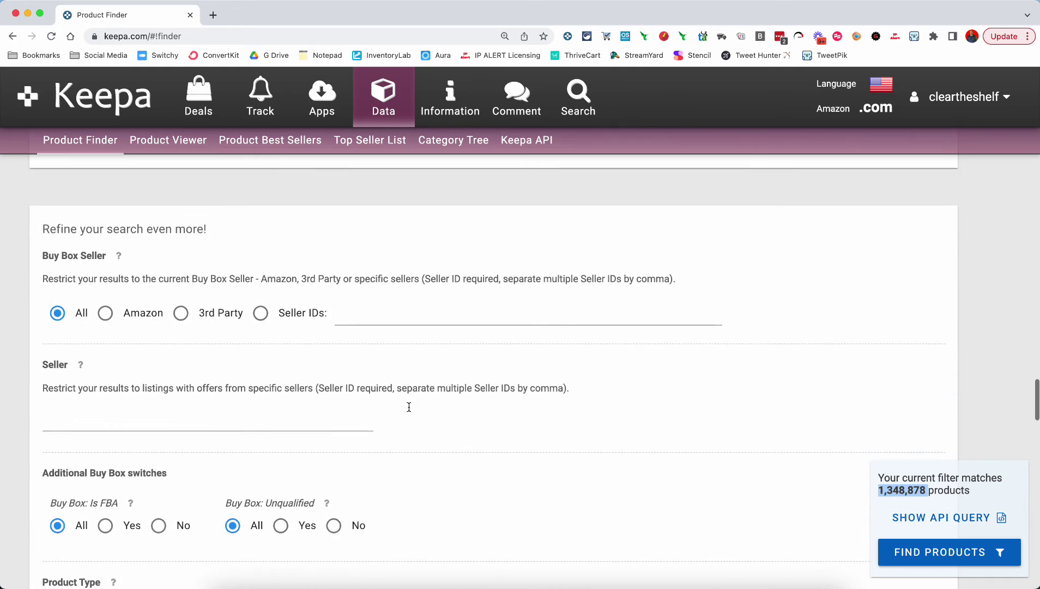
pyautogui.scroll(-4, 409, 407)
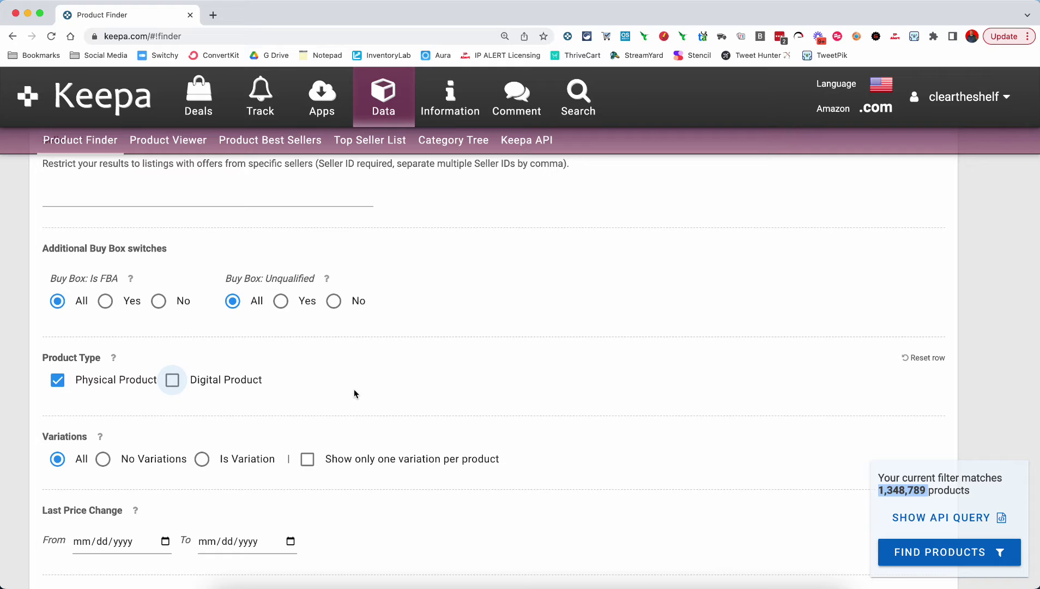
pyautogui.scroll(-5, 354, 394)
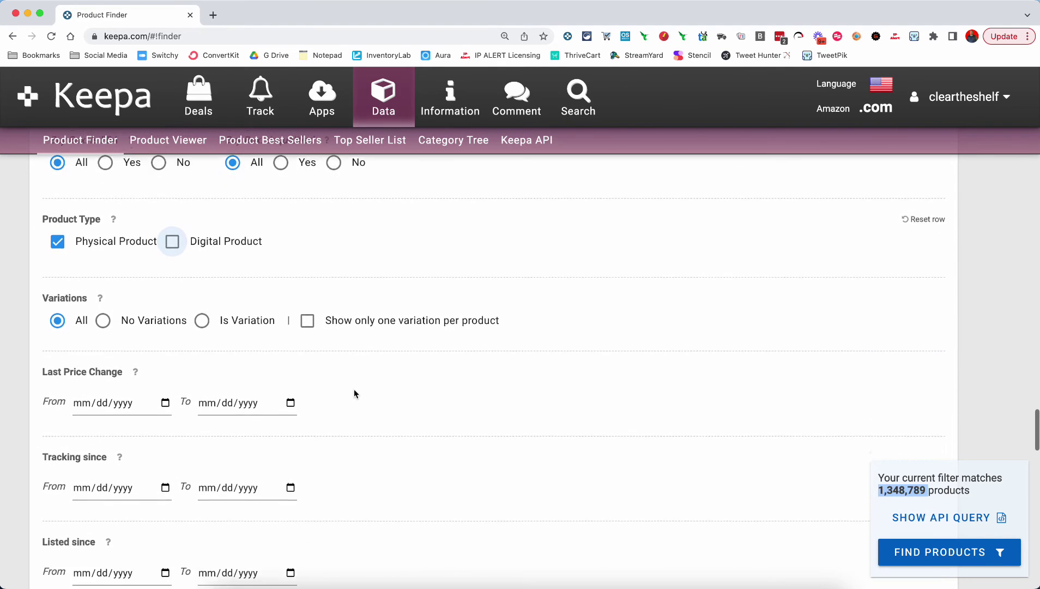
# Set Amazon's 90-day out-of-stock percentage minimum to 100, trimming matches to 1,284,908.
pyautogui.scroll(-7, 353, 389)
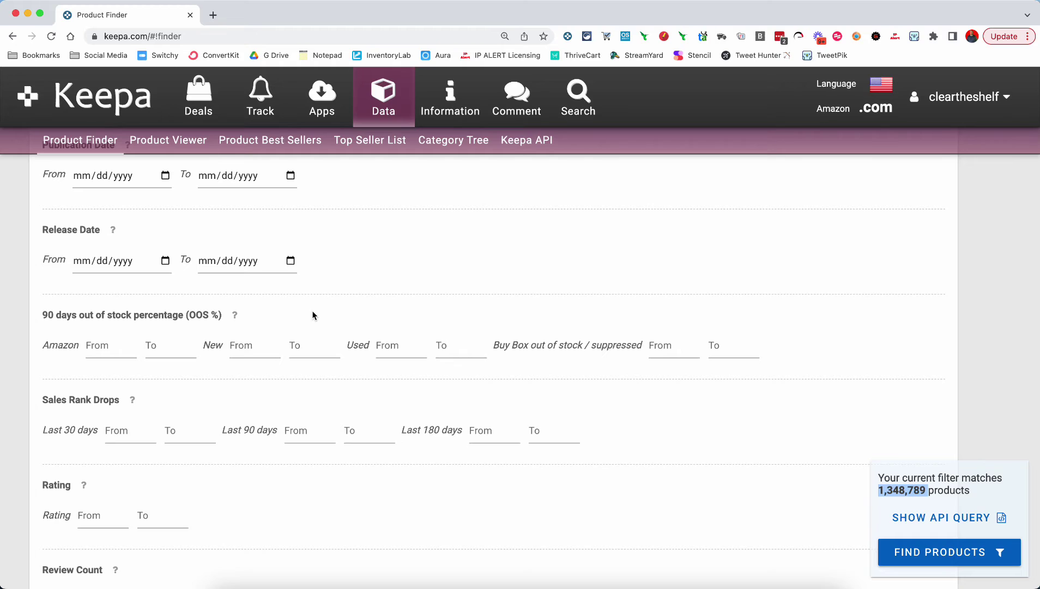
pyautogui.click(108, 355)
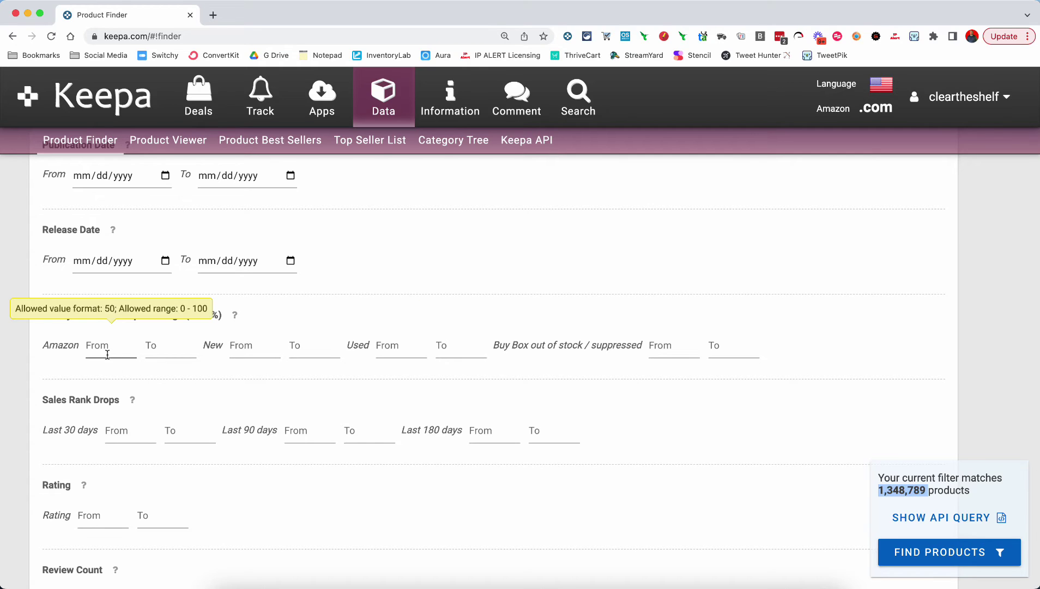
pyautogui.moveTo(129, 395)
pyautogui.write('100')
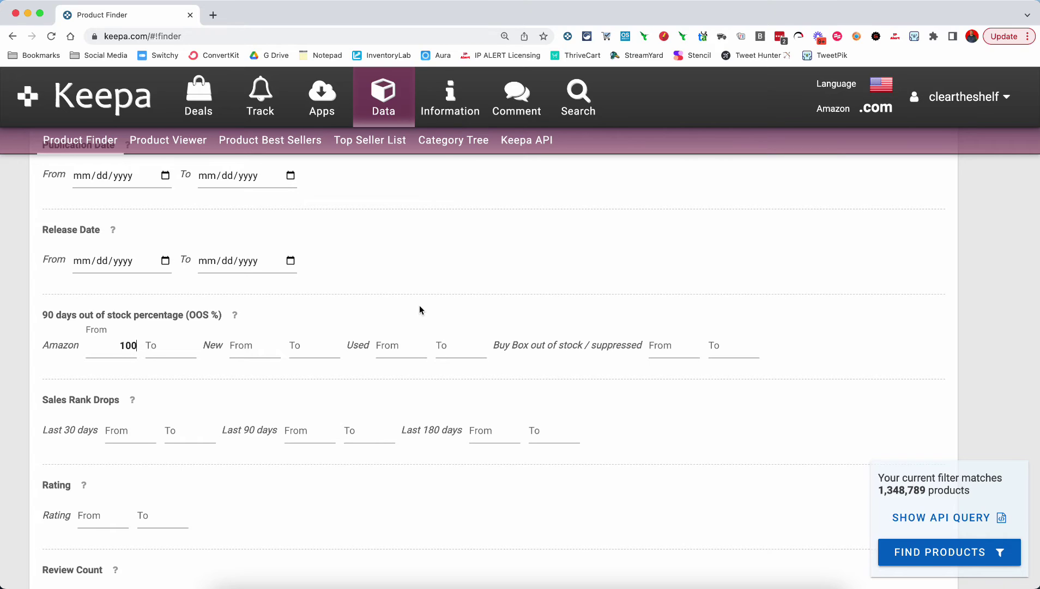
pyautogui.click(823, 308)
pyautogui.moveTo(879, 491); pyautogui.dragTo(927, 489)
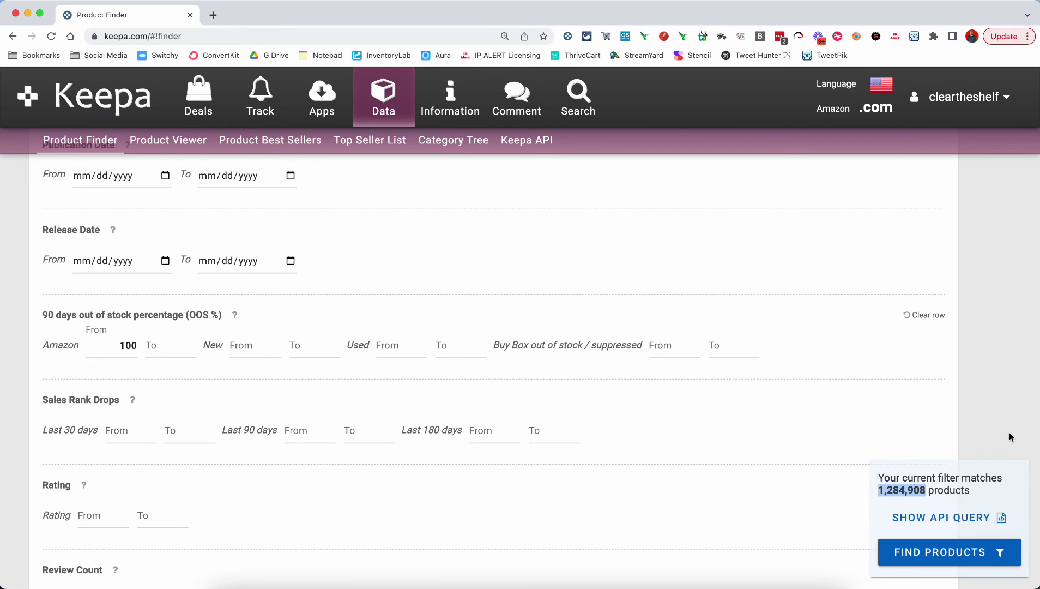
# Run FIND PRODUCTS to list 100 of 1,284,939 matches, led by Apple Barrel Crisp Green Paint.
pyautogui.scroll(15, 1009, 432)
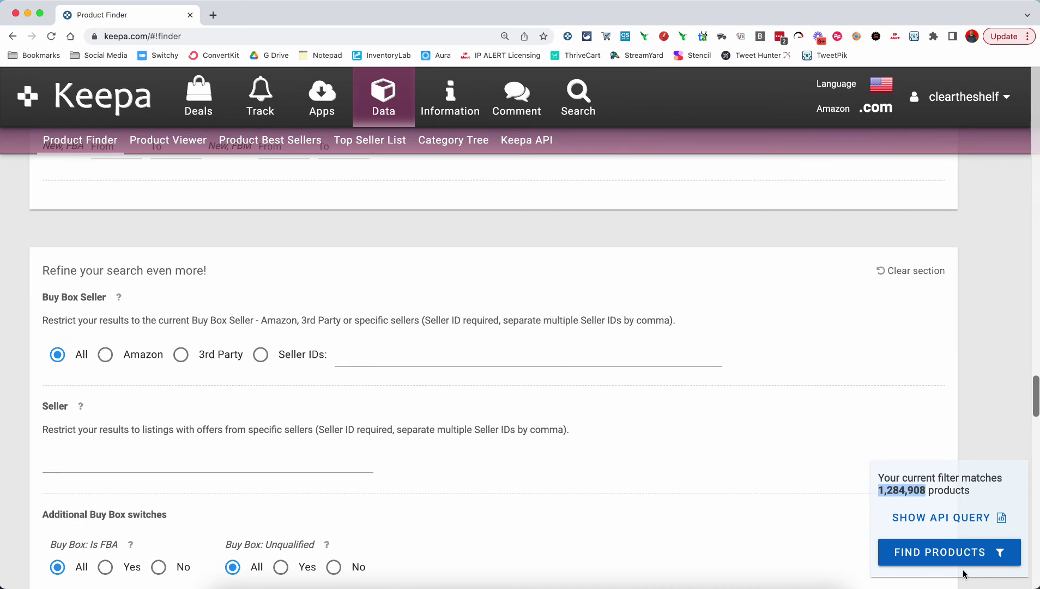
pyautogui.click(952, 552)
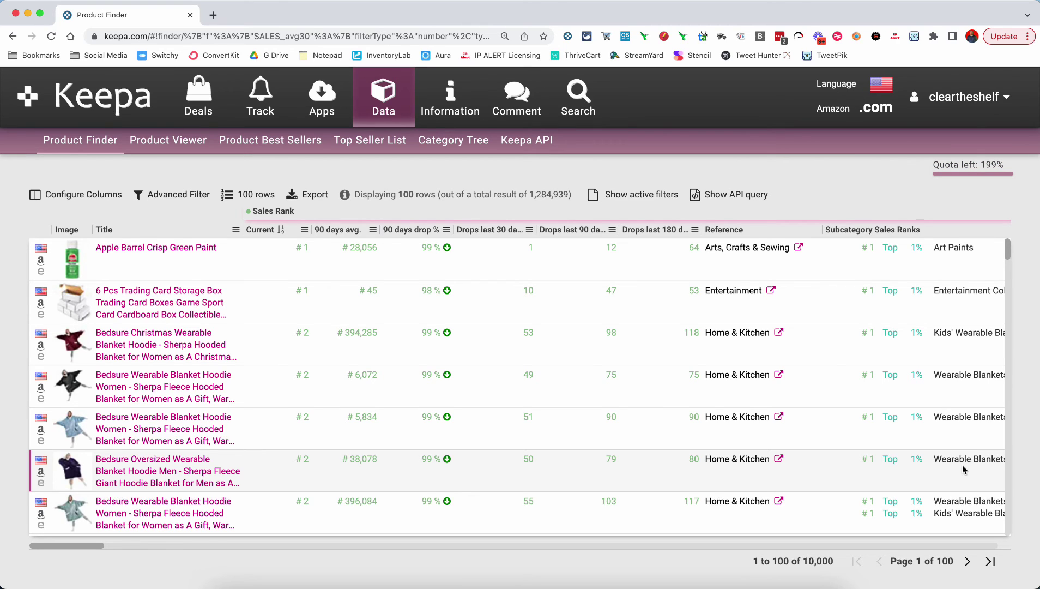
pyautogui.moveTo(140, 434)
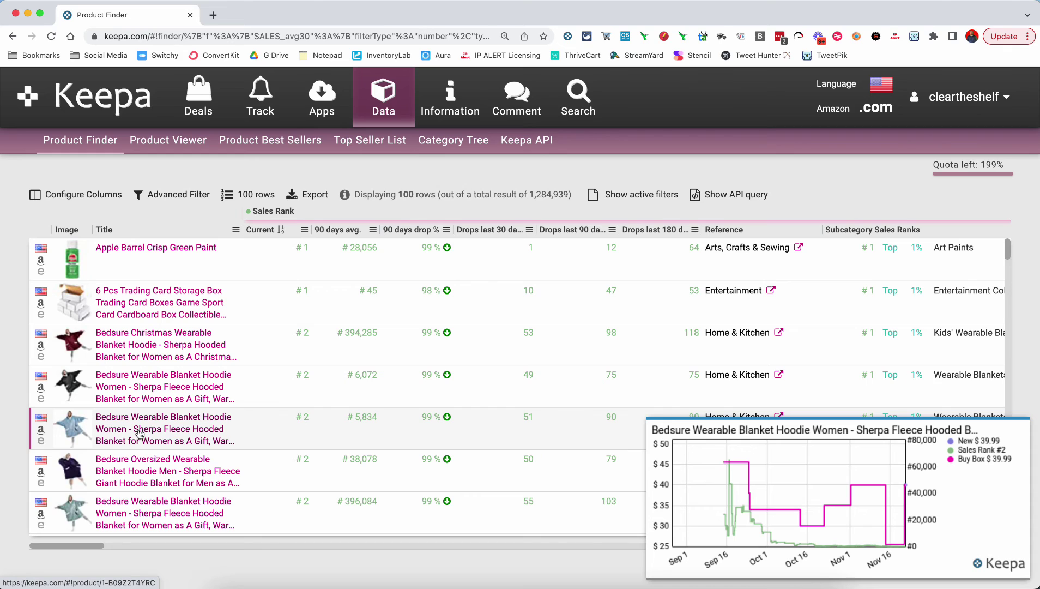
pyautogui.moveTo(126, 462)
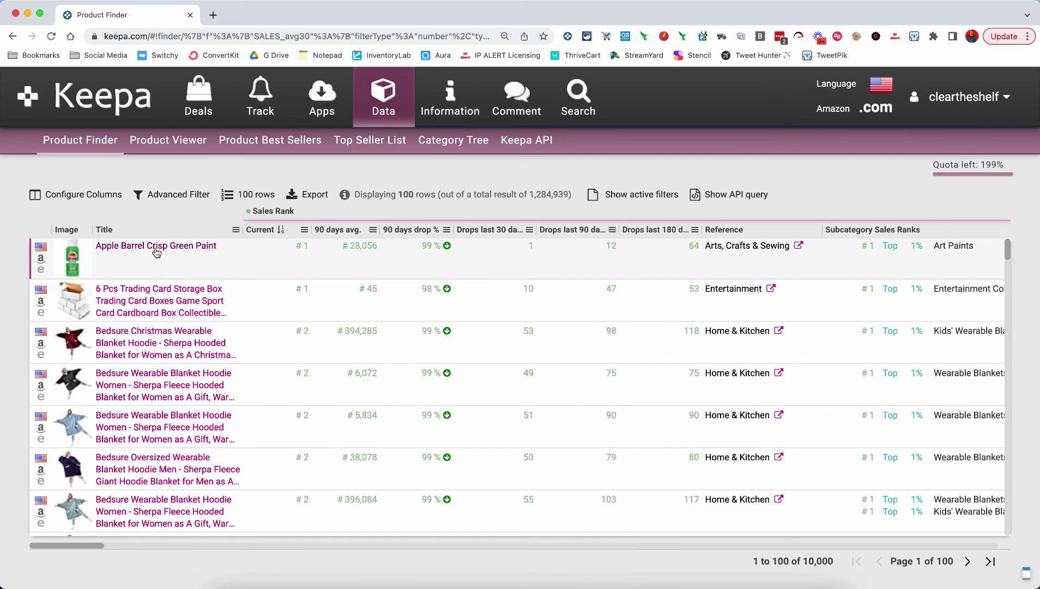
# Display the price and sales-rank history chart for Apple Barrel Crisp Green Paint.
pyautogui.moveTo(156, 252)
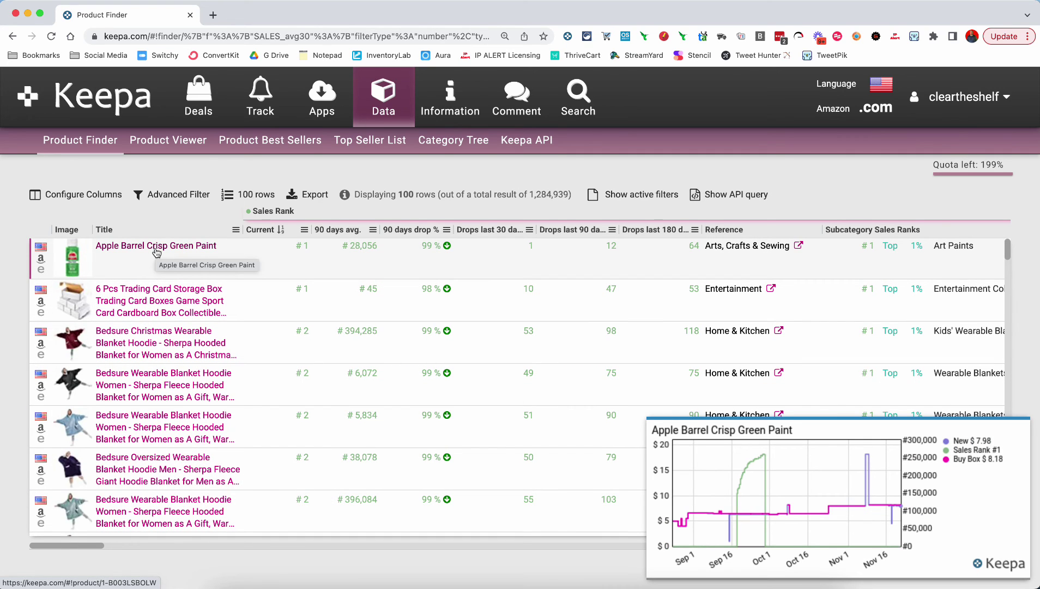